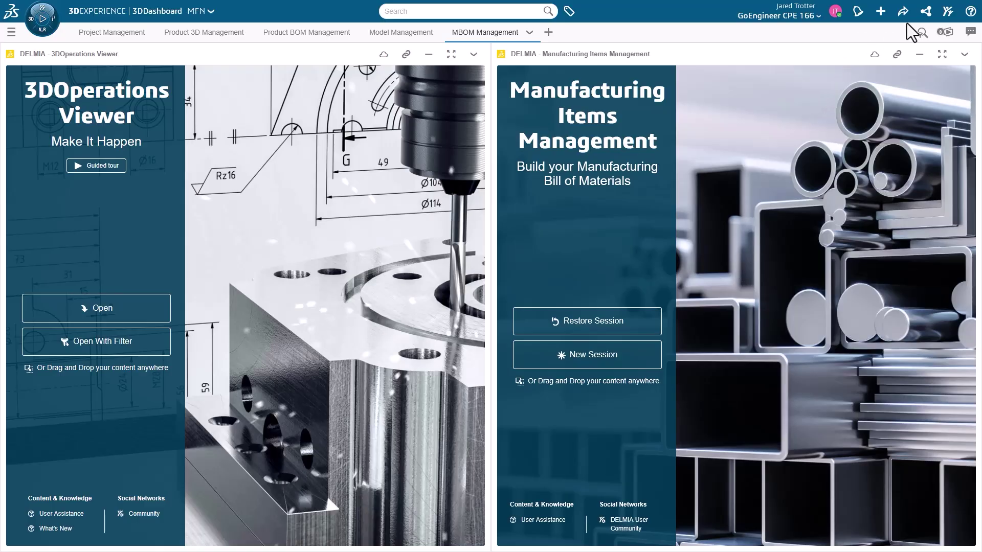
# - Load the bookmarked Skateboard Package product into Manufacturing Items Management and expand its structure
pyautogui.click(926, 12)
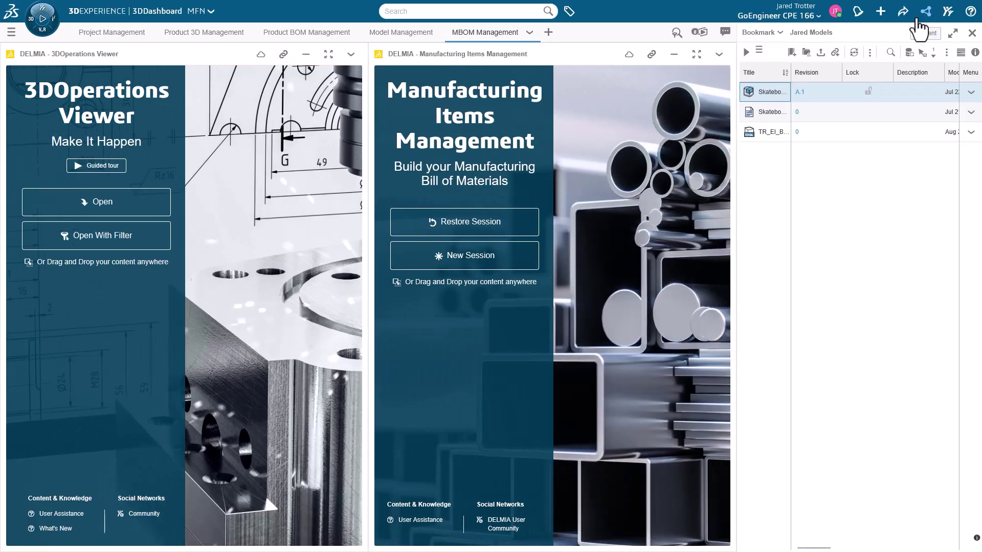
pyautogui.moveTo(762, 94); pyautogui.dragTo(663, 164)
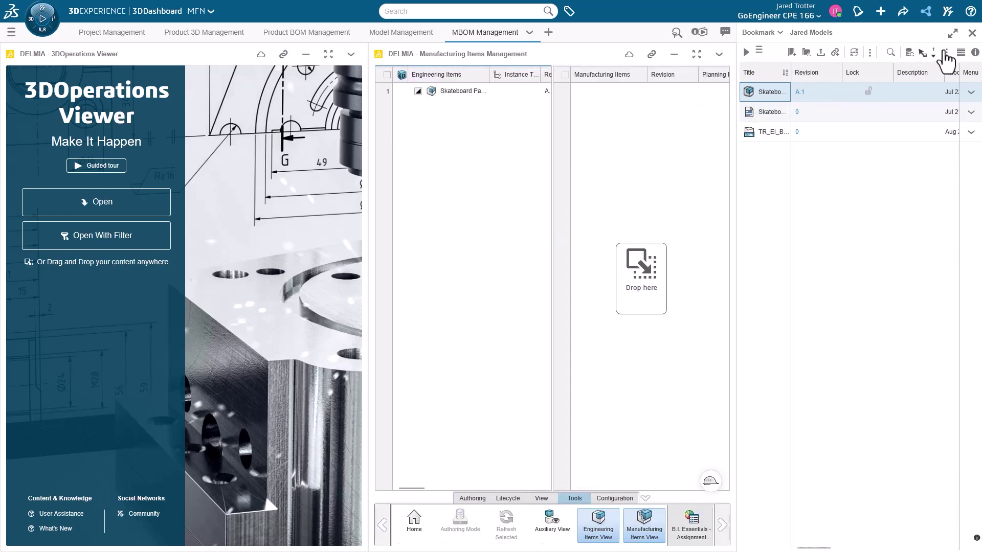
pyautogui.click(972, 33)
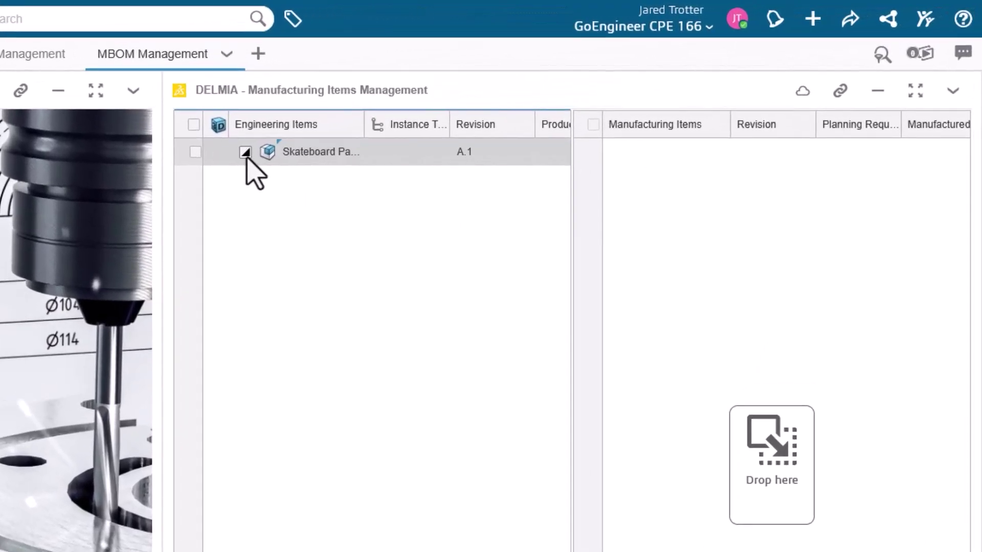
pyautogui.click(382, 123)
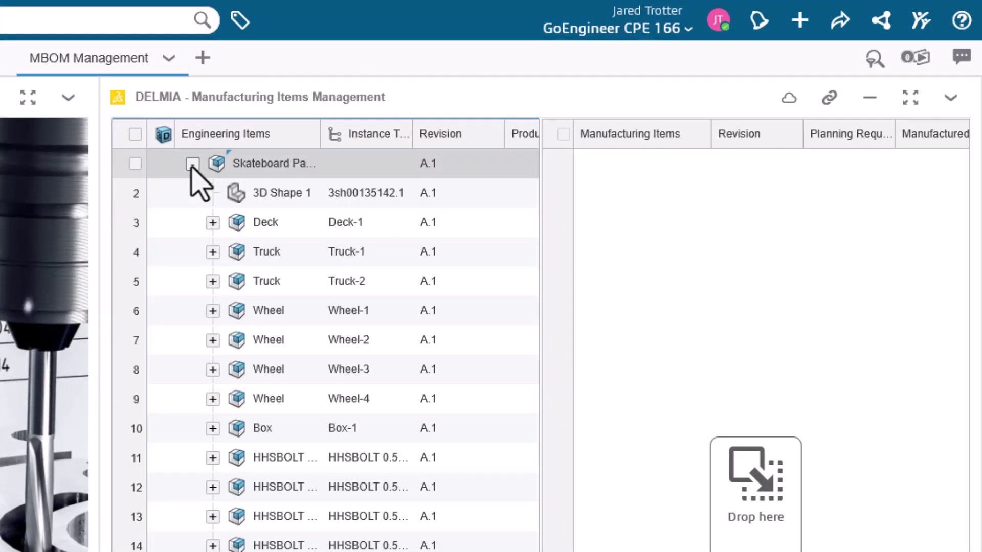
# - Create a scope-linked Manufacturing Assembly titled 'MBOM - Skateboard Package' and save it In Work
pyautogui.rightClick(239, 164)
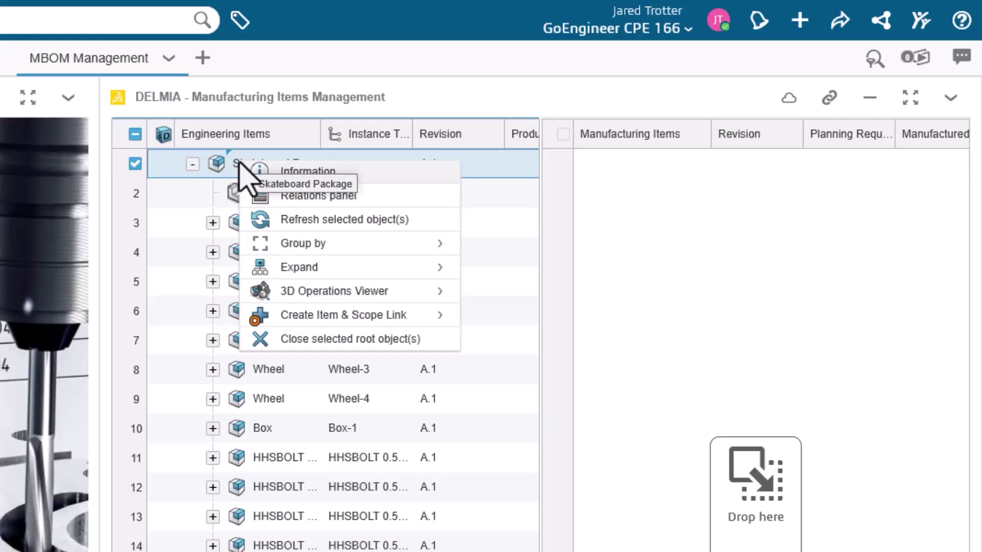
pyautogui.moveTo(332, 316)
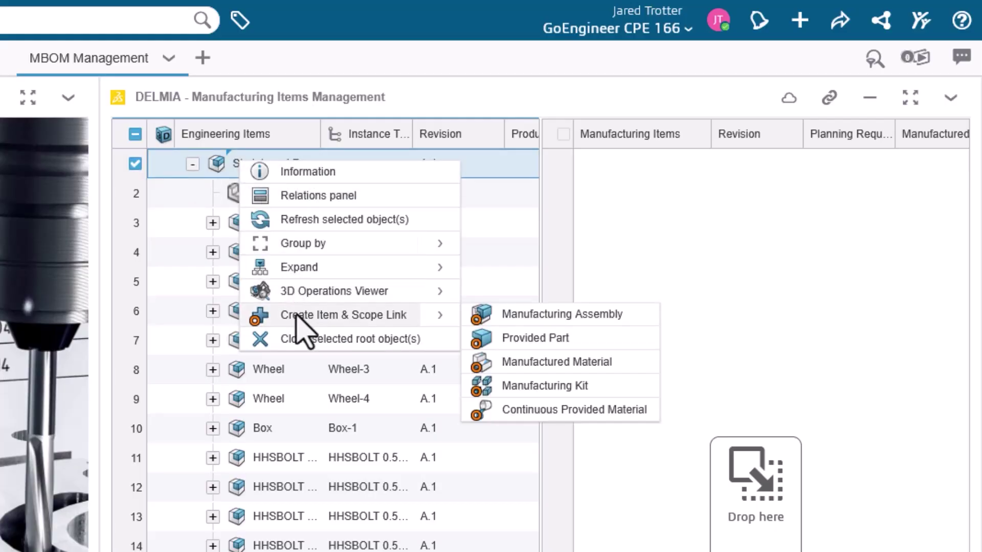
pyautogui.click(633, 312)
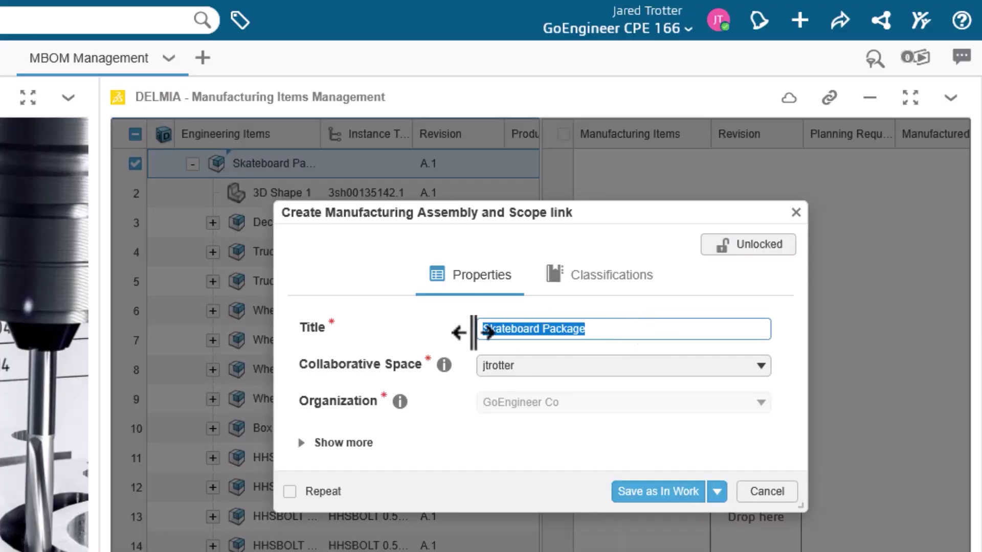
pyautogui.click(481, 332)
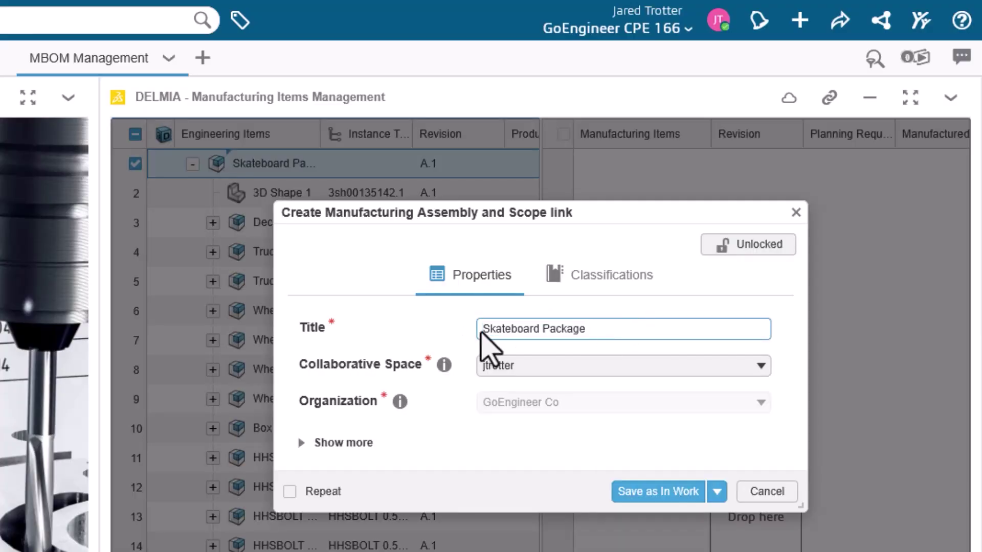
pyautogui.write('MBOM -')
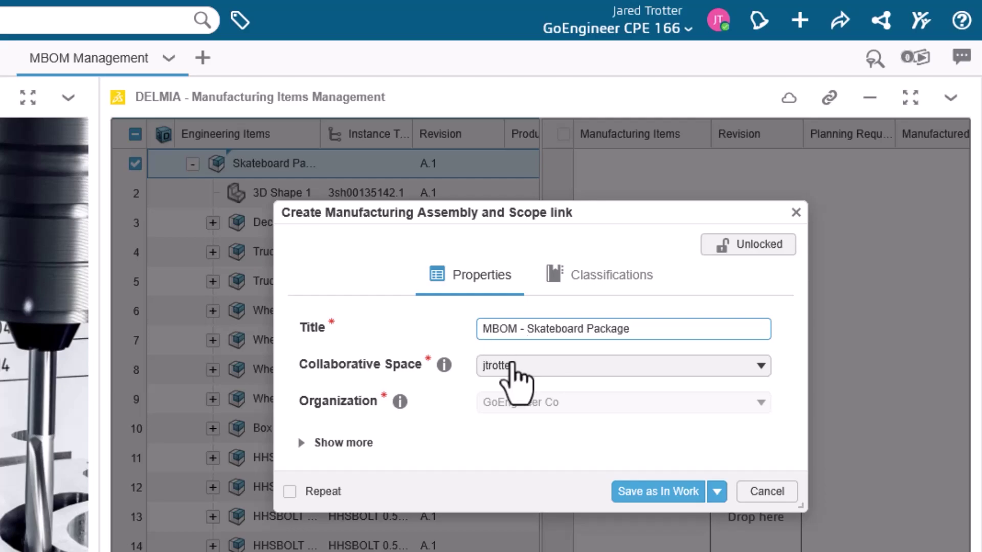
pyautogui.click(622, 488)
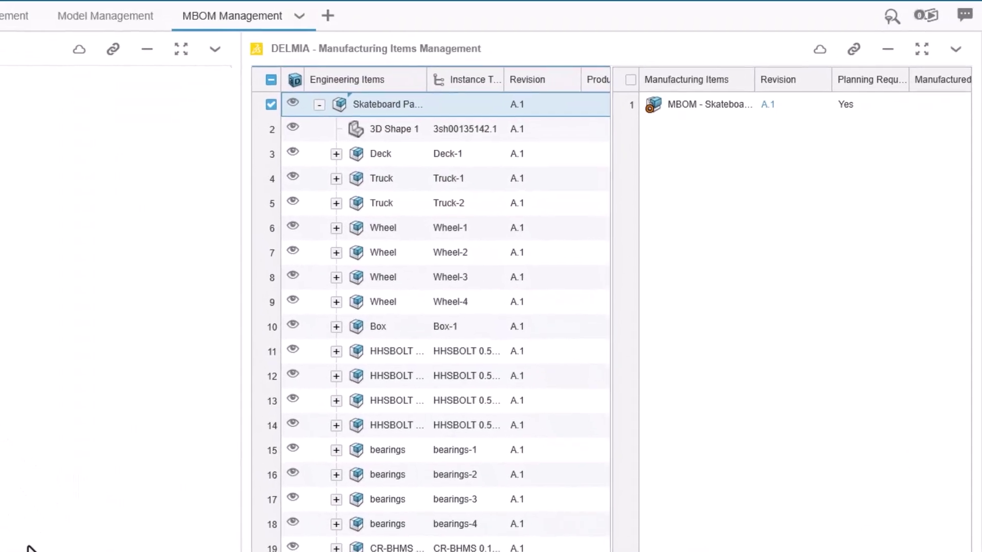
# - Insert a Manufacturing Kit titled 'Wheel Kit' under the MBOM root and save it In Work
pyautogui.click(684, 107)
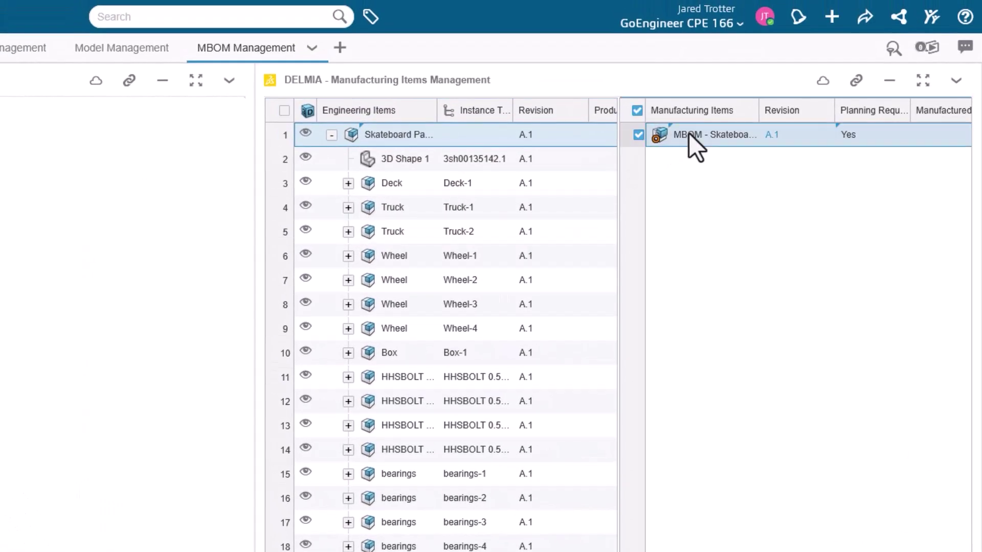
pyautogui.rightClick(690, 138)
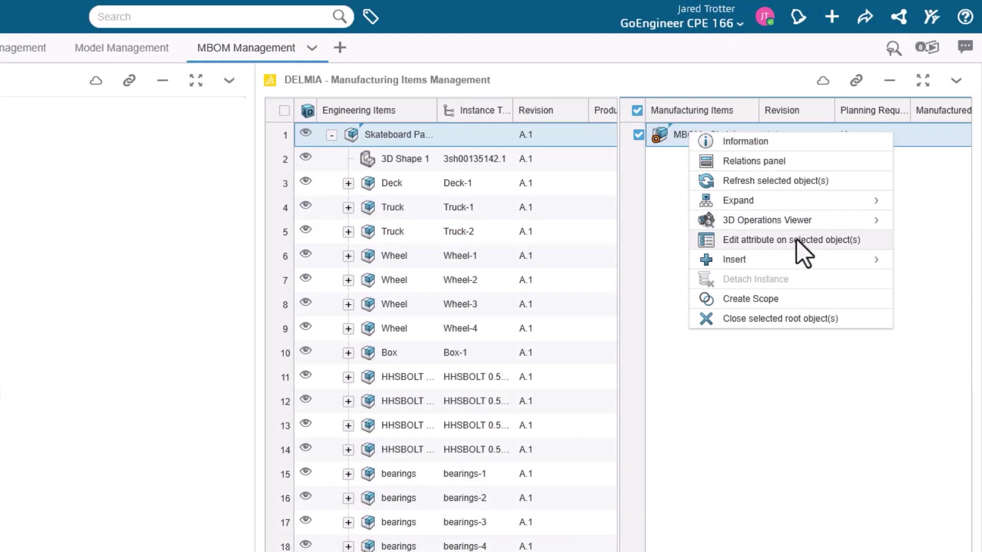
pyautogui.moveTo(806, 260)
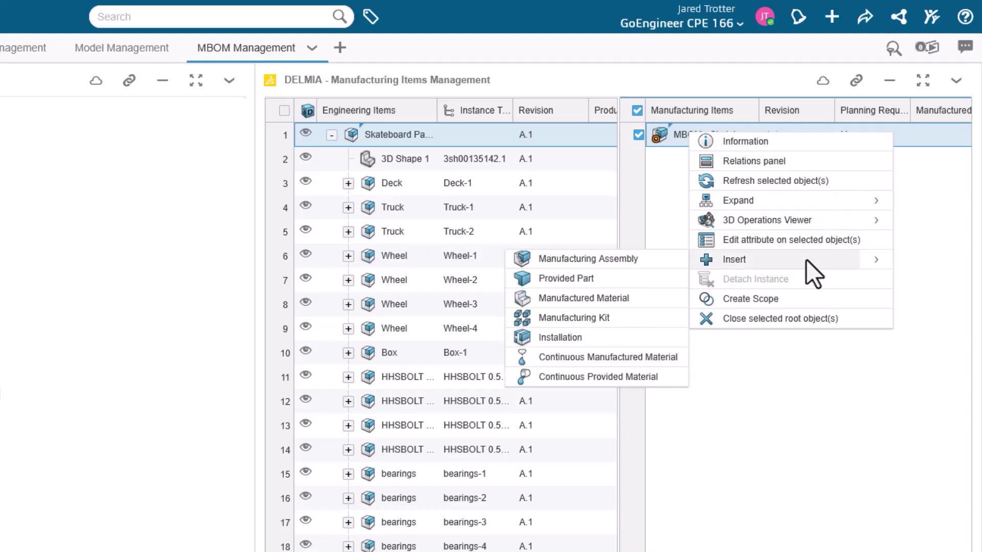
pyautogui.click(612, 317)
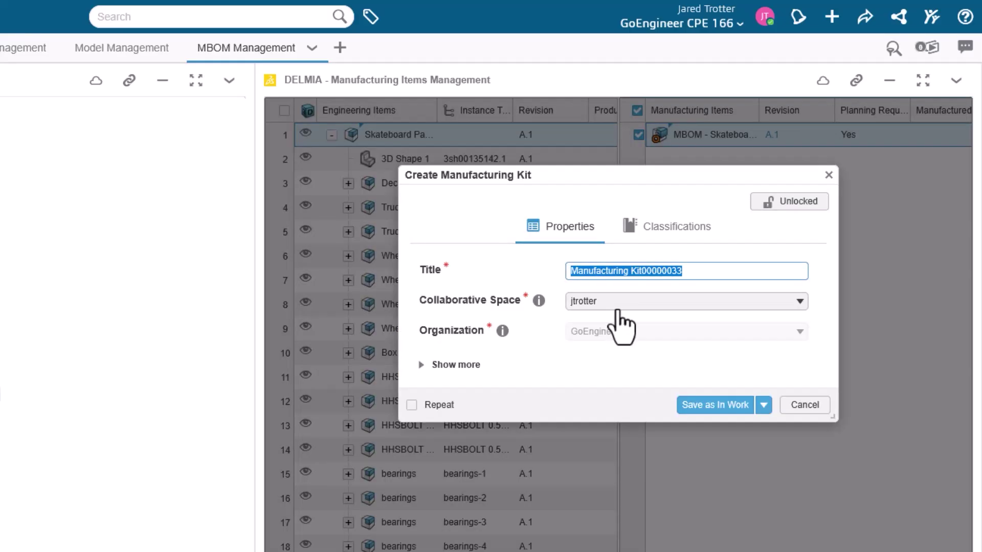
pyautogui.write('Wheel Kit')
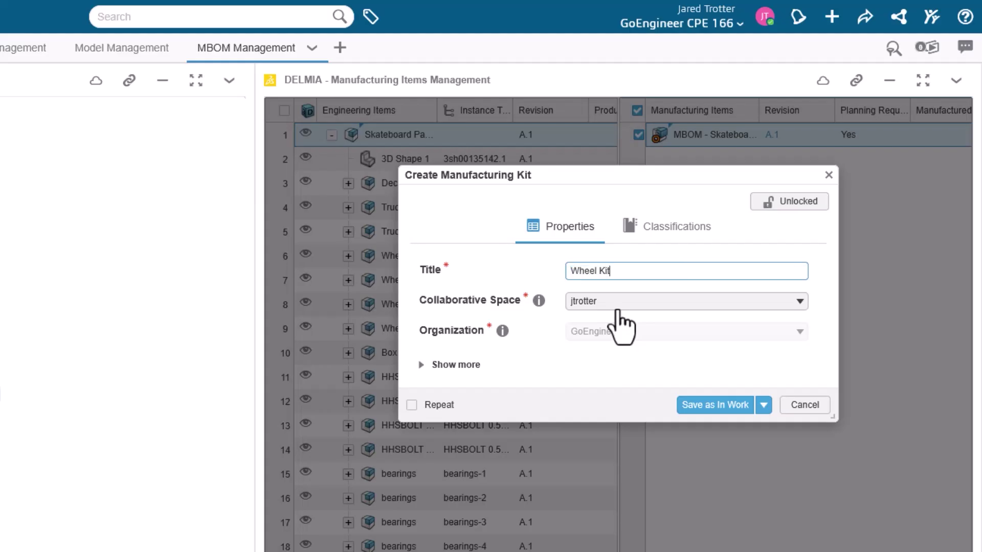
pyautogui.click(716, 408)
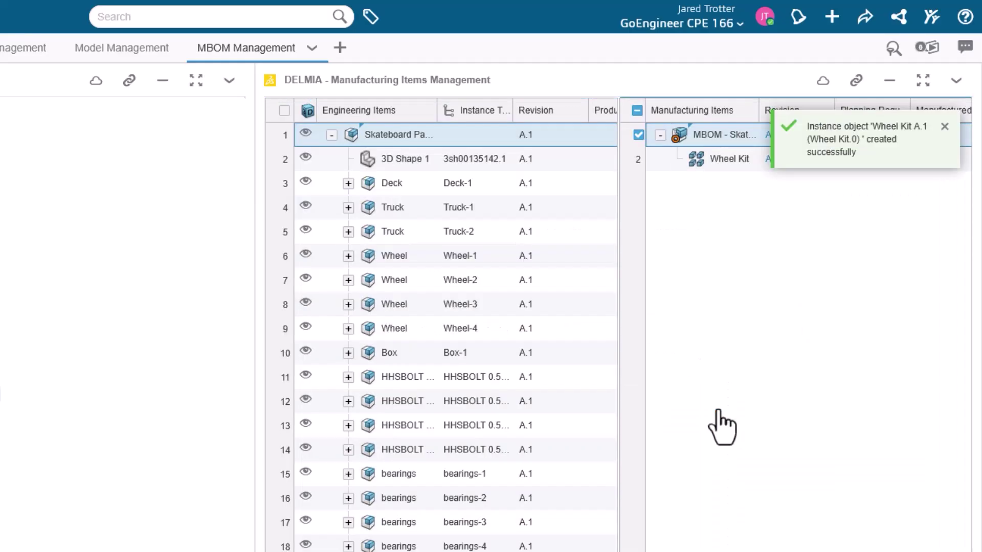
# - Assign the four Wheel parts, Wheel-1 to Wheel-4, to the Wheel Kit
pyautogui.click(397, 256)
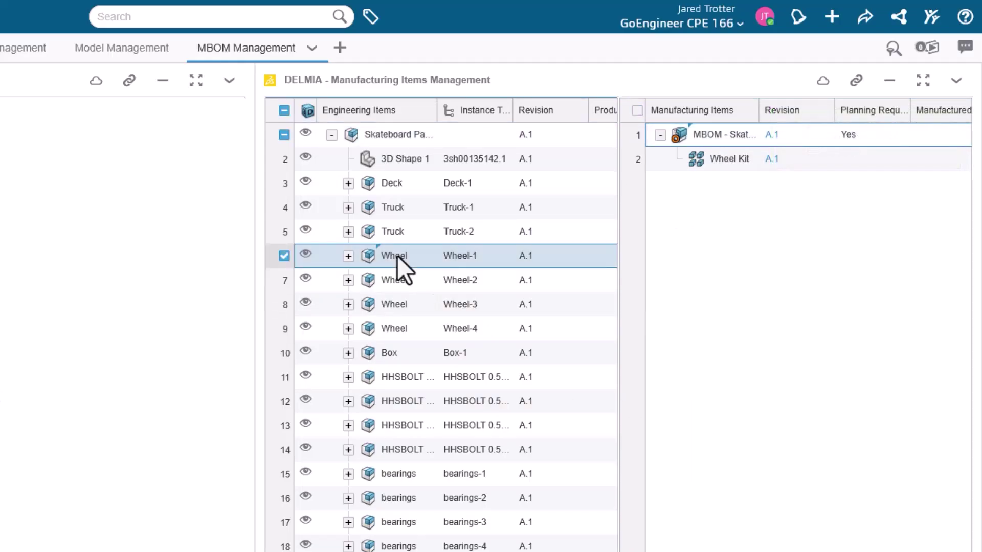
pyautogui.keyDown('ctrl'); pyautogui.click(399, 281); pyautogui.keyUp('ctrl')
pyautogui.keyDown('ctrl'); pyautogui.click(396, 304); pyautogui.keyUp('ctrl')
pyautogui.keyDown('ctrl'); pyautogui.click(394, 326); pyautogui.keyUp('ctrl')
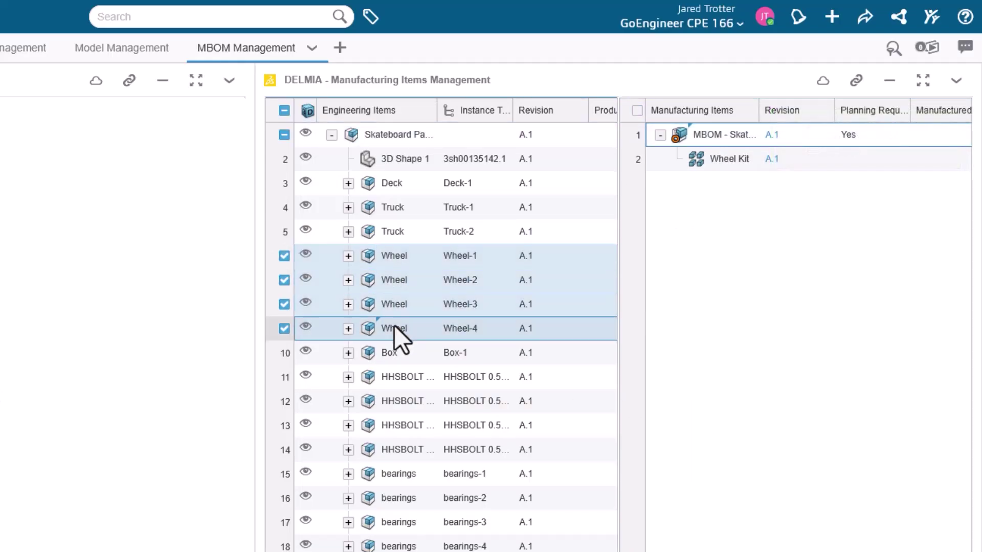
pyautogui.moveTo(397, 258); pyautogui.dragTo(701, 165)
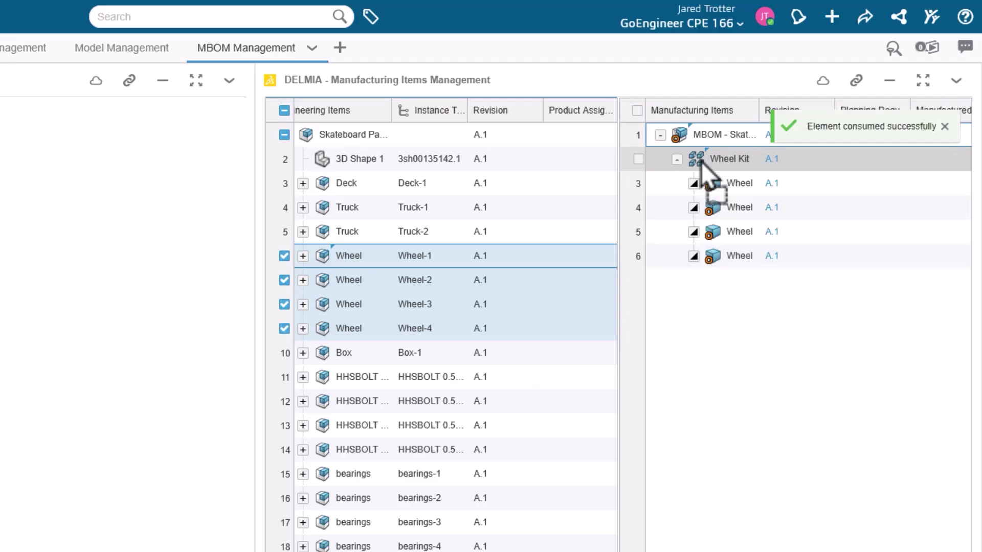
# - Assign the four bearings parts, bearings-1 to bearings-4, to the Wheel Kit
pyautogui.click(388, 472)
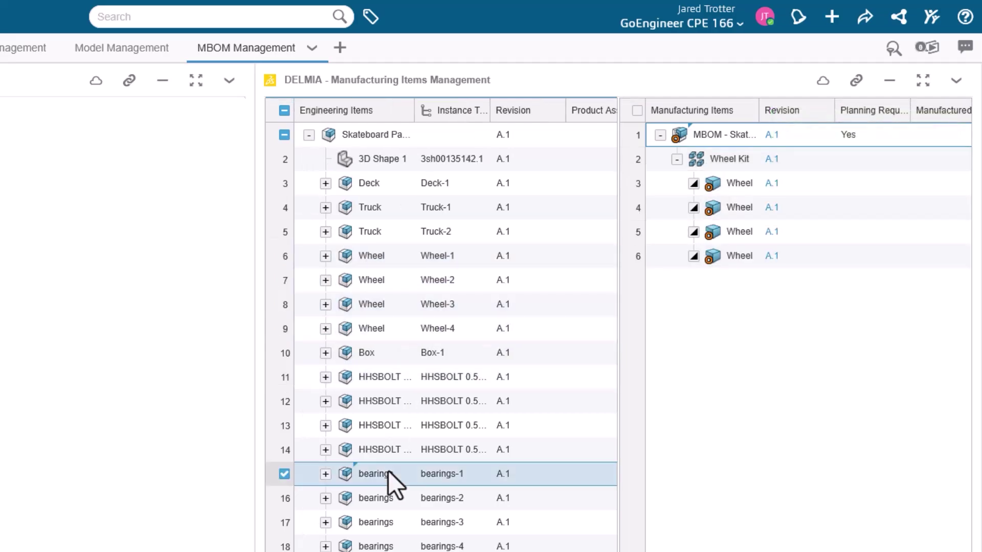
pyautogui.keyDown('ctrl'); pyautogui.click(383, 498); pyautogui.keyUp('ctrl')
pyautogui.keyDown('ctrl'); pyautogui.click(386, 522); pyautogui.keyUp('ctrl')
pyautogui.keyDown('ctrl'); pyautogui.click(389, 545); pyautogui.keyUp('ctrl')
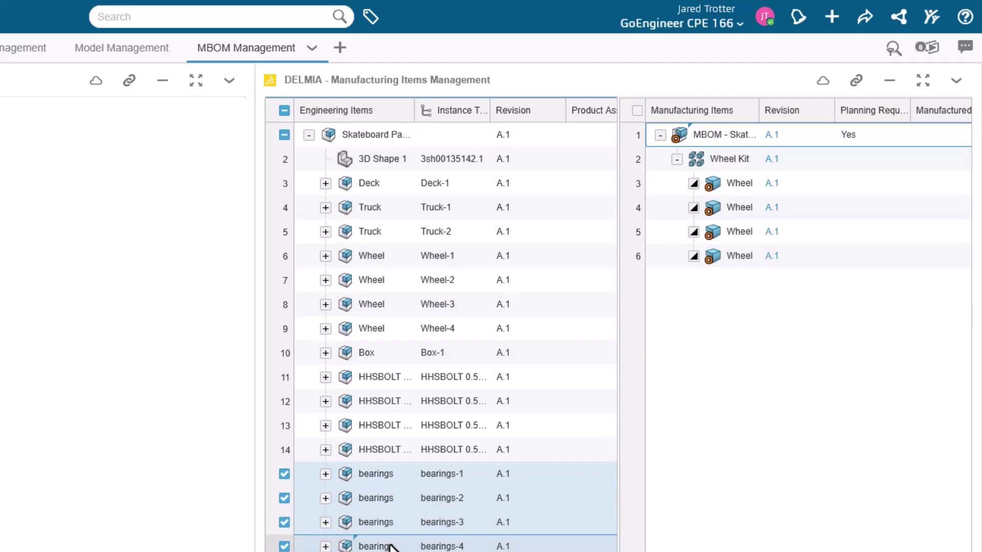
pyautogui.moveTo(377, 509); pyautogui.dragTo(705, 163)
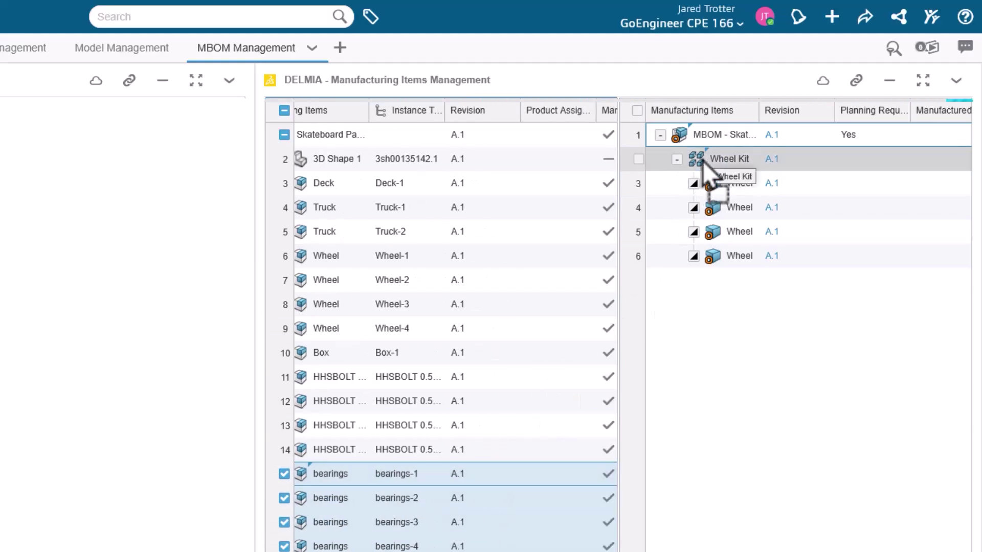
pyautogui.click(705, 141)
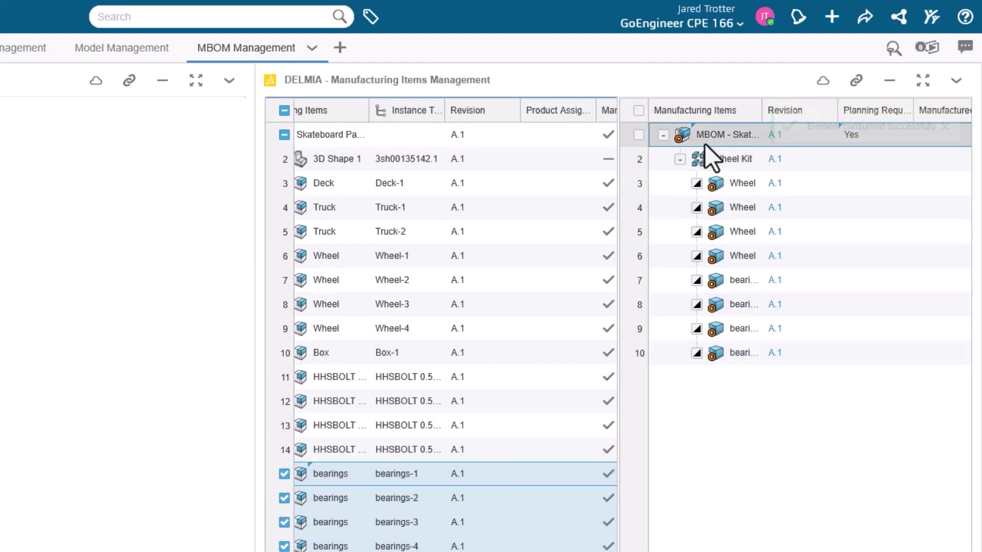
# - Insert a Manufactured Material titled 'Deck' under the MBOM root, save it, and assign the Deck part
pyautogui.rightClick(704, 140)
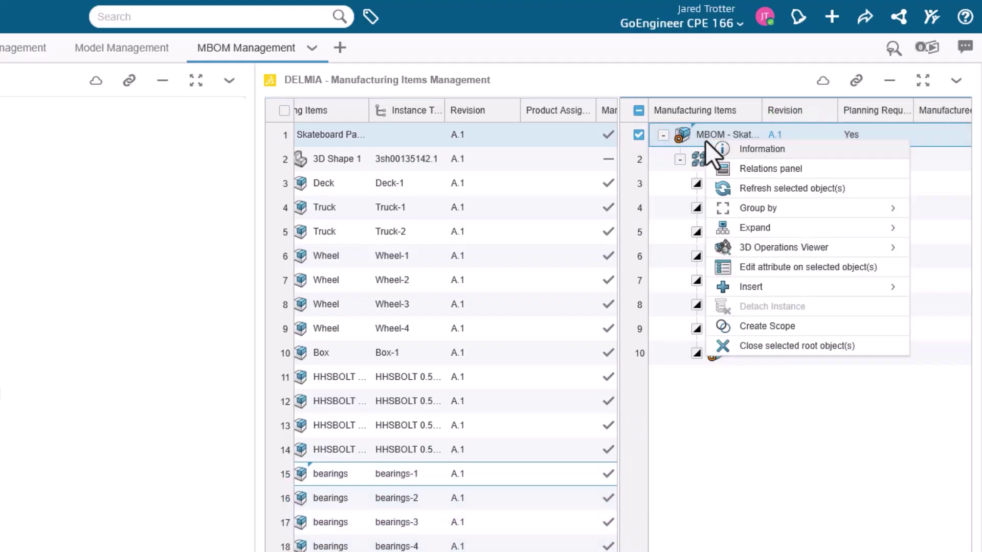
pyautogui.moveTo(754, 286)
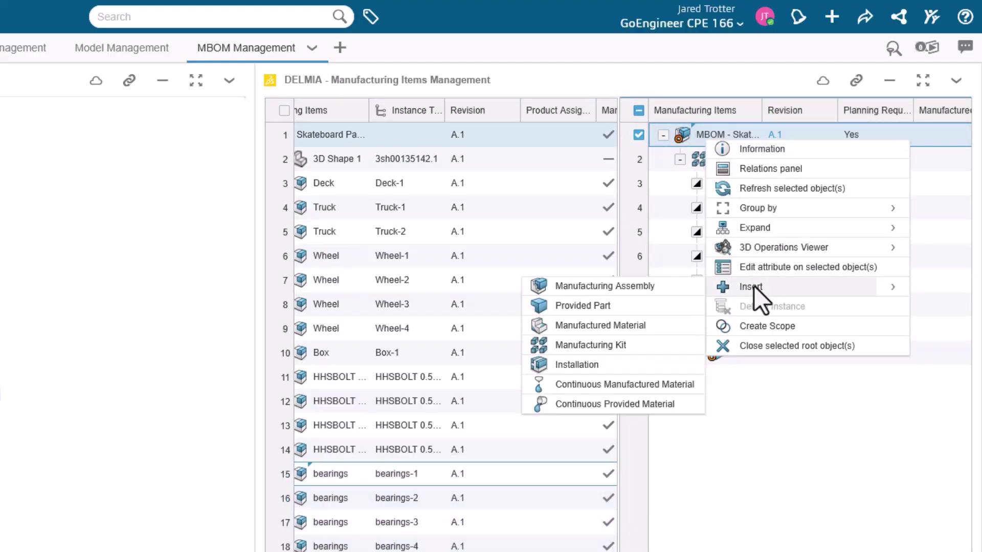
pyautogui.click(652, 323)
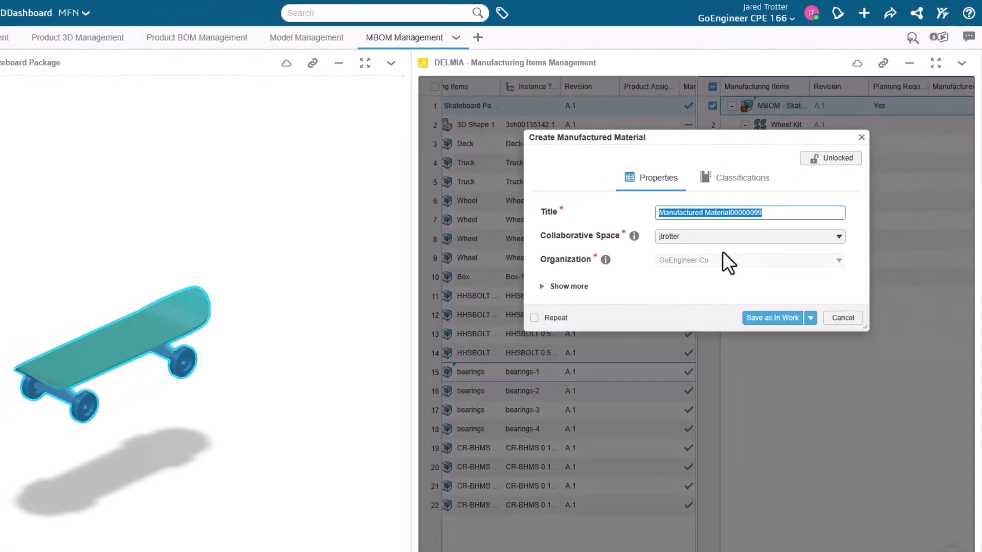
pyautogui.write('Deck')
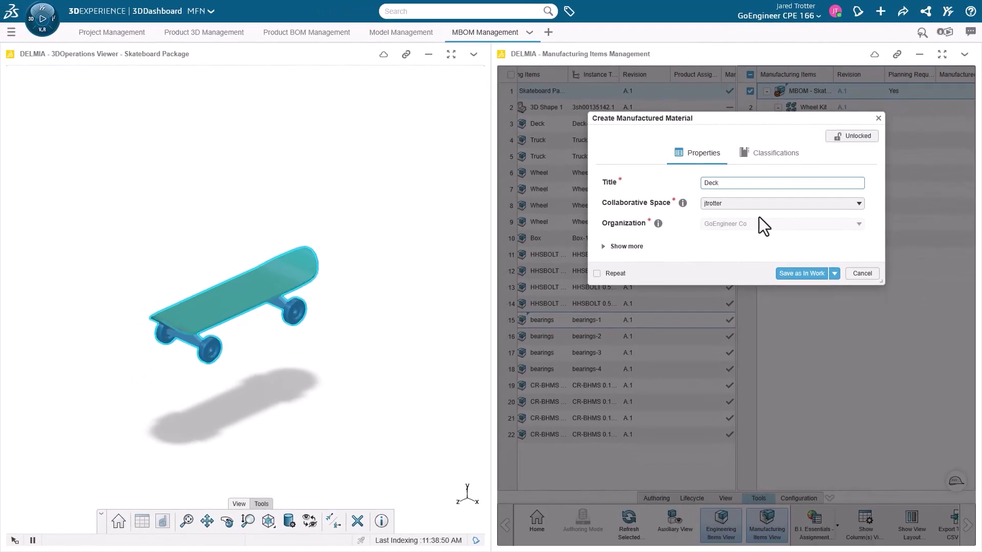
pyautogui.click(800, 272)
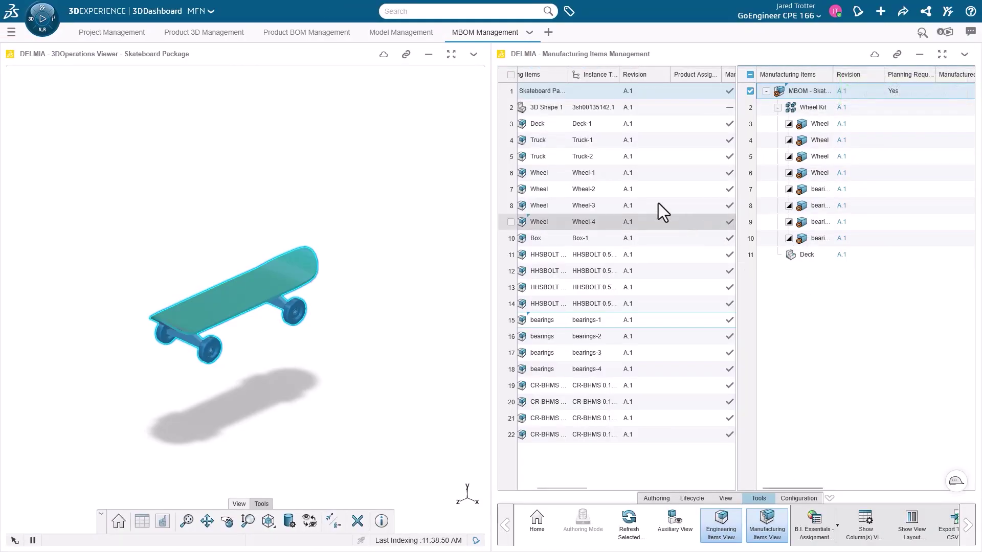
pyautogui.moveTo(547, 125); pyautogui.dragTo(799, 256)
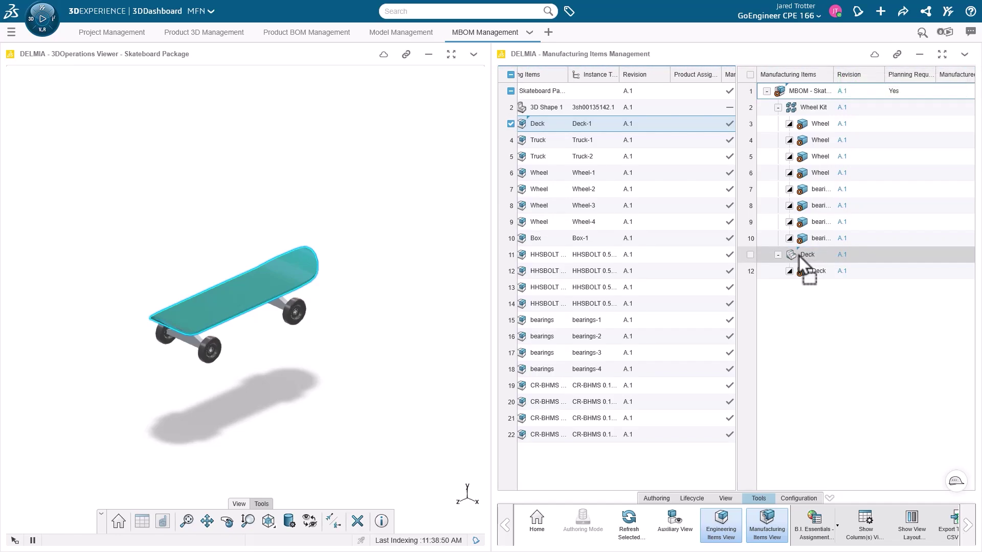
# - Show B.I. Essentials Assignment status colours and select the orange Truck-1, Truck-2 and Box parts
pyautogui.click(809, 515)
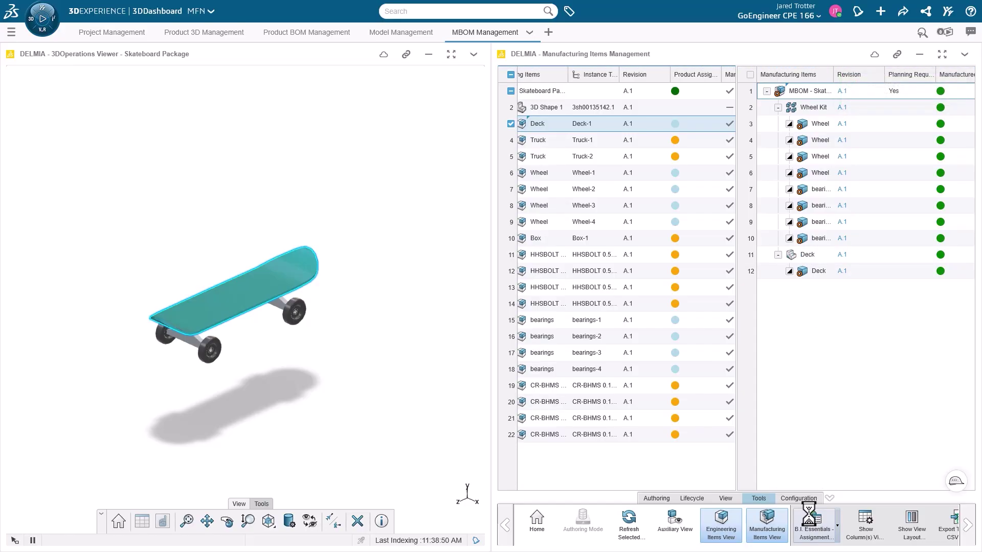
pyautogui.click(646, 140)
pyautogui.keyDown('ctrl'); pyautogui.click(647, 155); pyautogui.keyUp('ctrl')
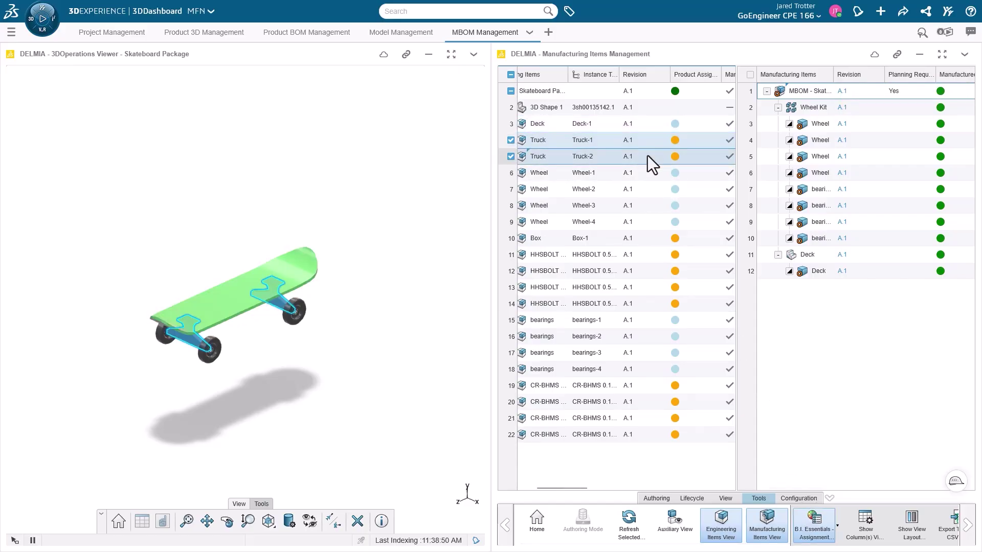
pyautogui.keyDown('ctrl'); pyautogui.click(656, 239); pyautogui.keyUp('ctrl')
# - Add the orange HHSBOLT and CR-BHMS hardware rows 11–14 and 19–22 to the selection
pyautogui.keyDown('ctrl'); pyautogui.click(654, 254); pyautogui.keyUp('ctrl')
pyautogui.keyDown('ctrl'); pyautogui.click(655, 270); pyautogui.keyUp('ctrl')
pyautogui.keyDown('ctrl'); pyautogui.click(655, 287); pyautogui.keyUp('ctrl')
pyautogui.keyDown('ctrl'); pyautogui.click(656, 303); pyautogui.keyUp('ctrl')
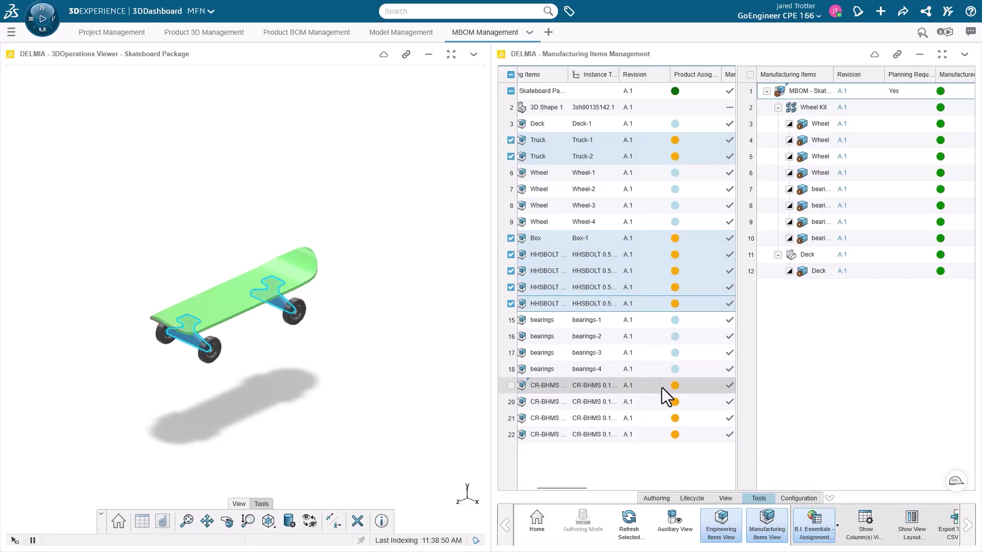
pyautogui.keyDown('ctrl'); pyautogui.click(662, 386); pyautogui.keyUp('ctrl')
pyautogui.keyDown('ctrl'); pyautogui.click(664, 402); pyautogui.keyUp('ctrl')
pyautogui.keyDown('ctrl'); pyautogui.click(664, 427); pyautogui.keyUp('ctrl')
pyautogui.keyDown('ctrl'); pyautogui.click(661, 436); pyautogui.keyUp('ctrl')
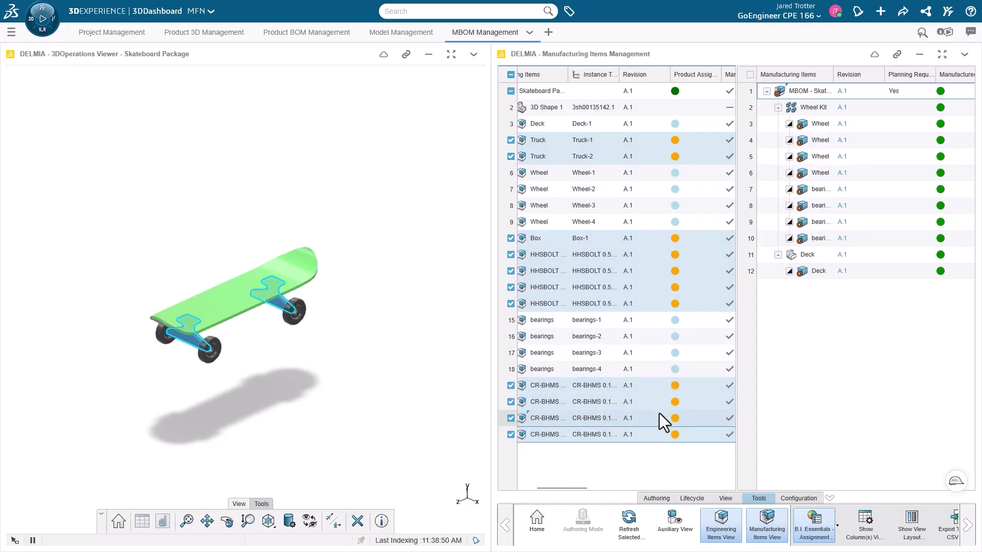
pyautogui.hscroll(1, 702, 290)
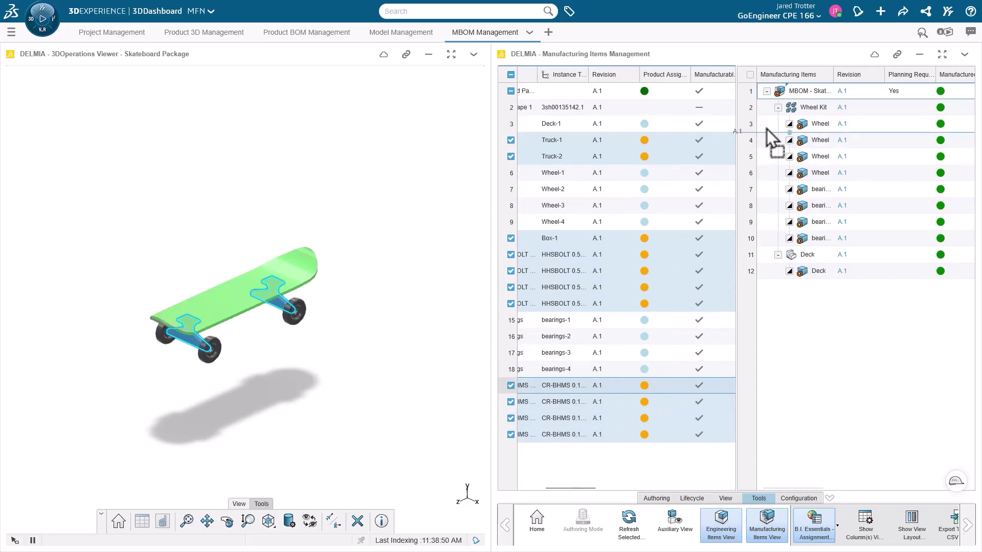